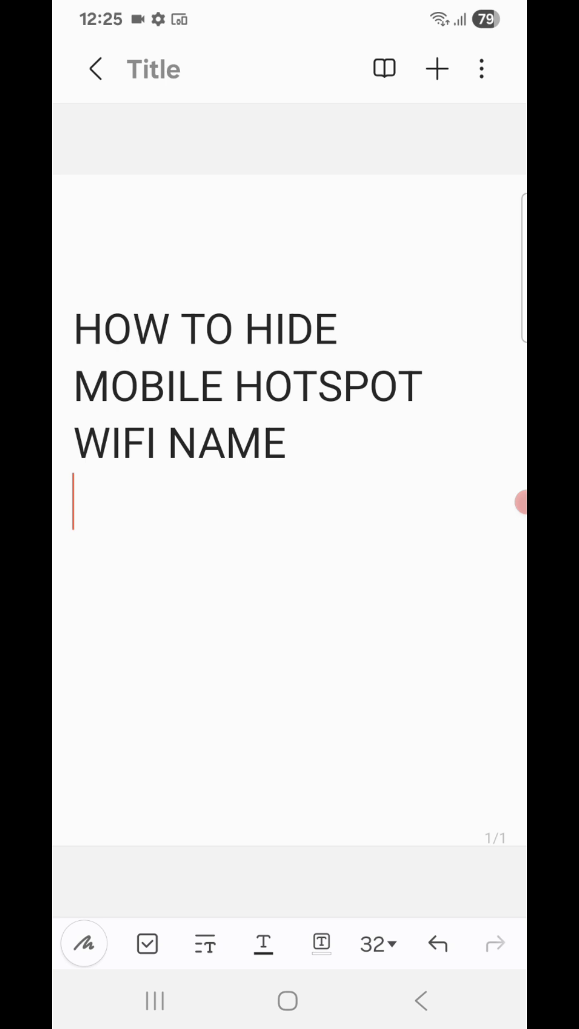
Step: Leave the 'HOW TO HIDE MOBILE HOTSPOT WIFI NAME' note for the home screen
click(287, 1000)
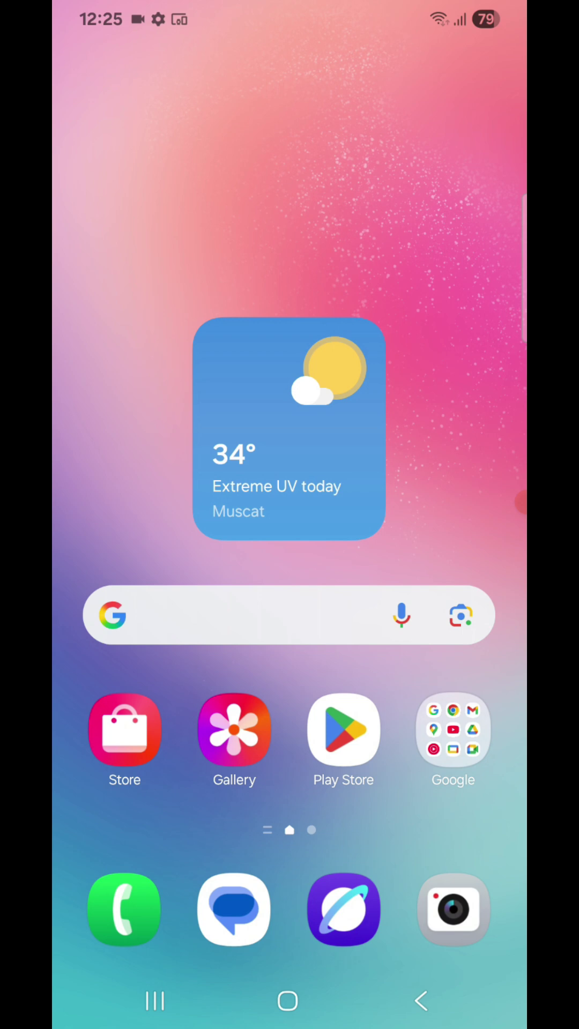
Step: Launch the Settings app from the app drawer
drag(290, 804, 290, 401)
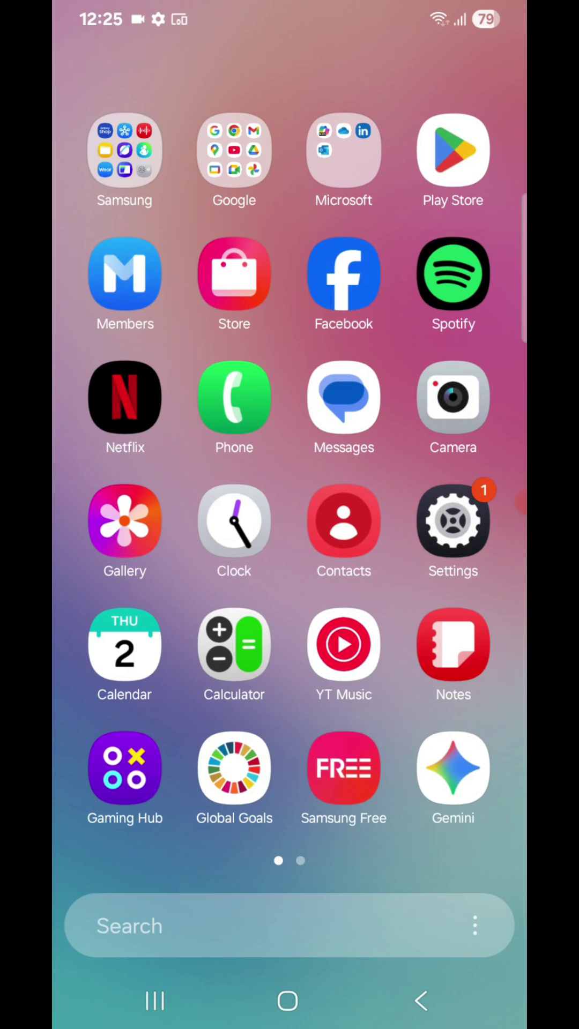
click(453, 520)
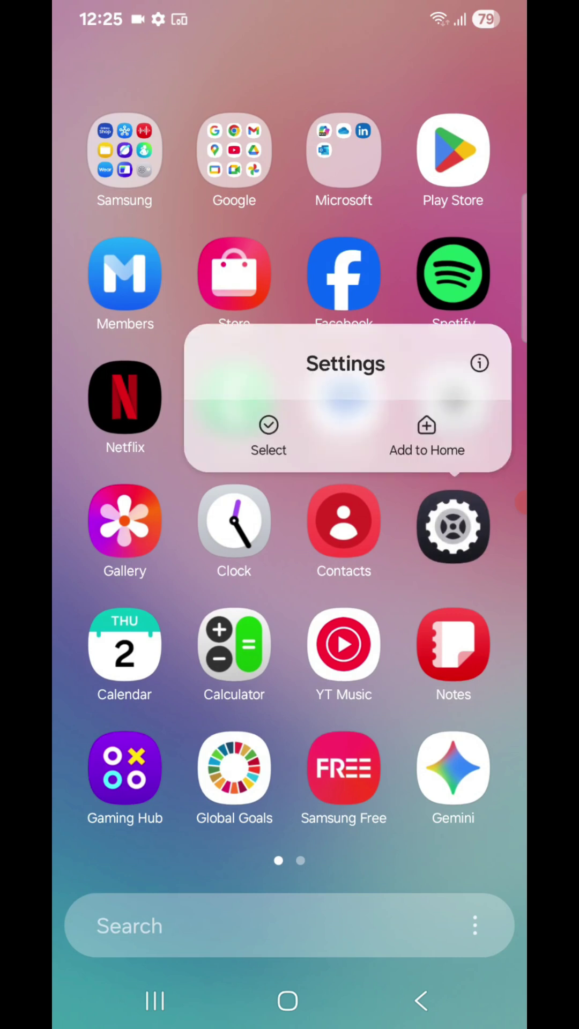
click(452, 520)
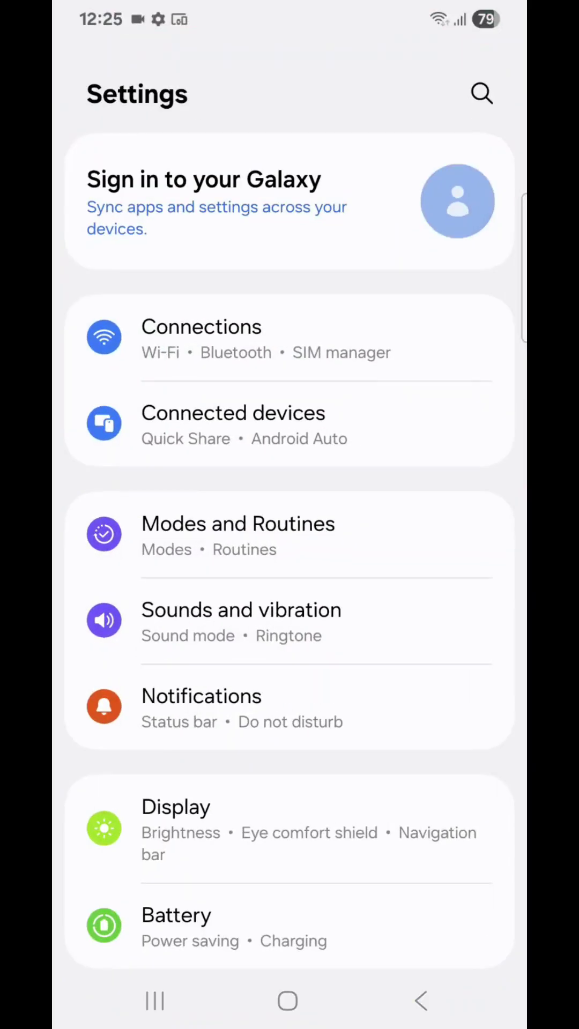
Step: Go to Connections, then Mobile Hotspot and Tethering
click(266, 337)
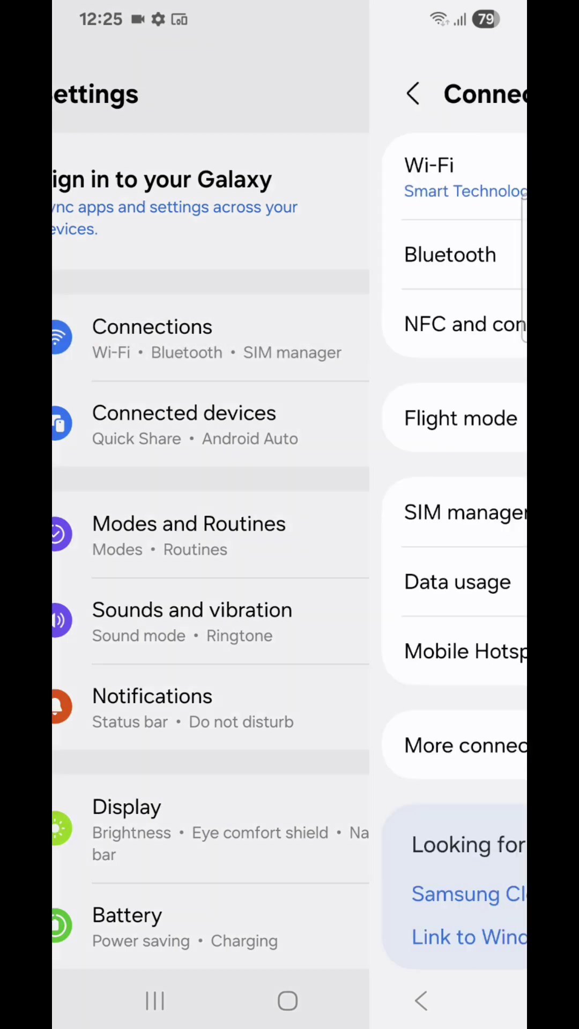
scroll(289, 514, up, 2)
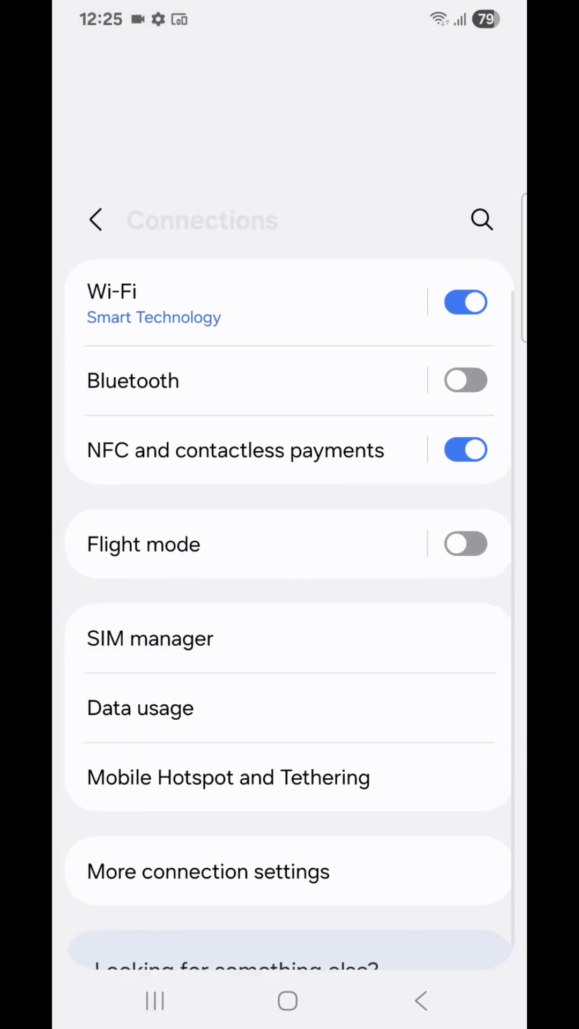
scroll(290, 514, down, 3)
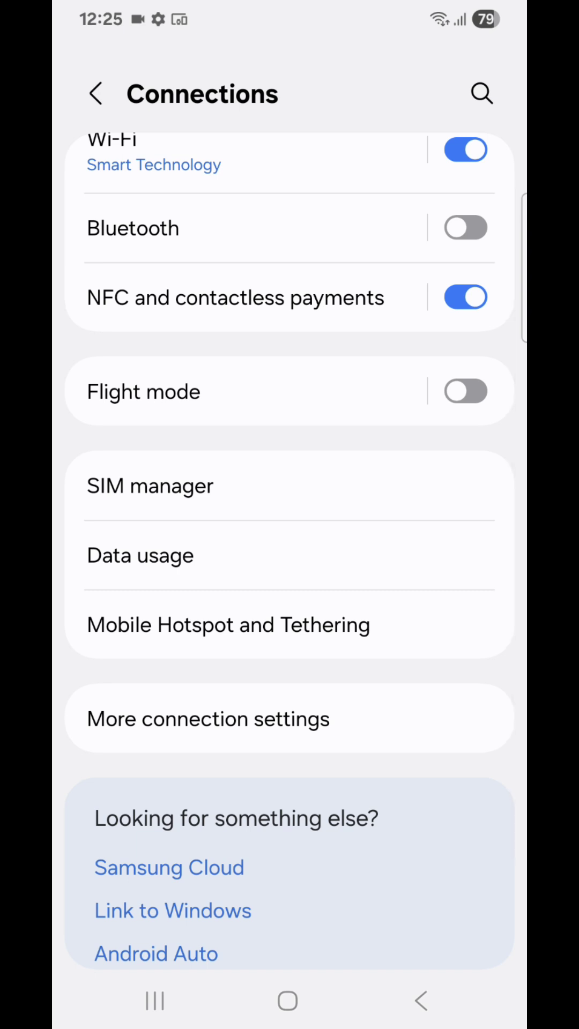
scroll(289, 514, up, 2)
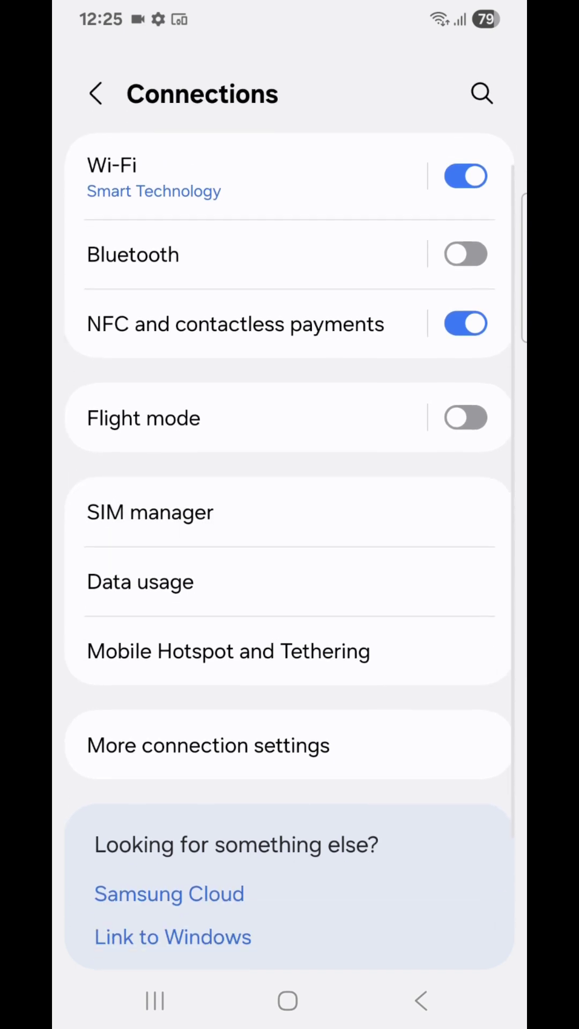
scroll(289, 514, down, 3)
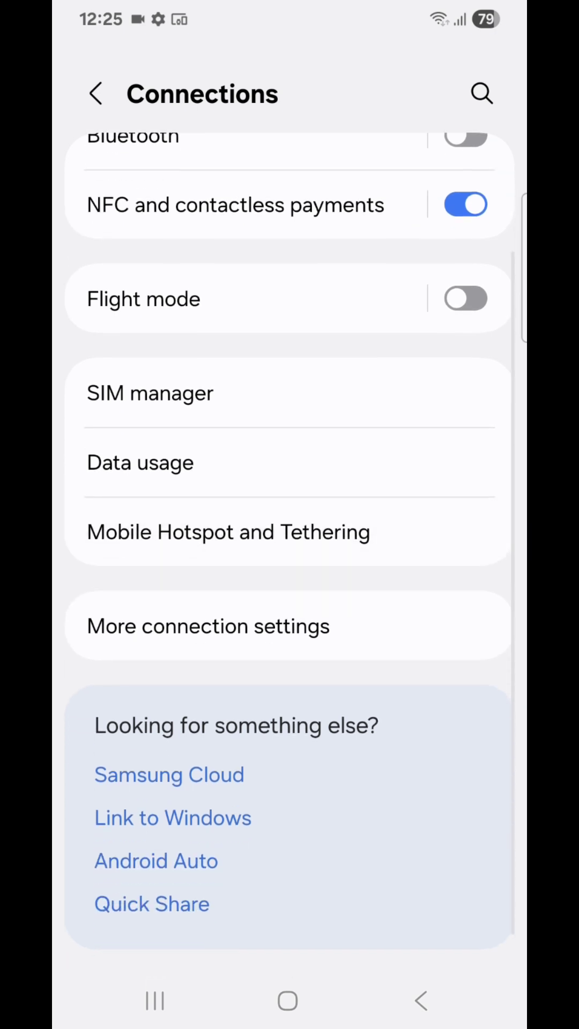
click(229, 527)
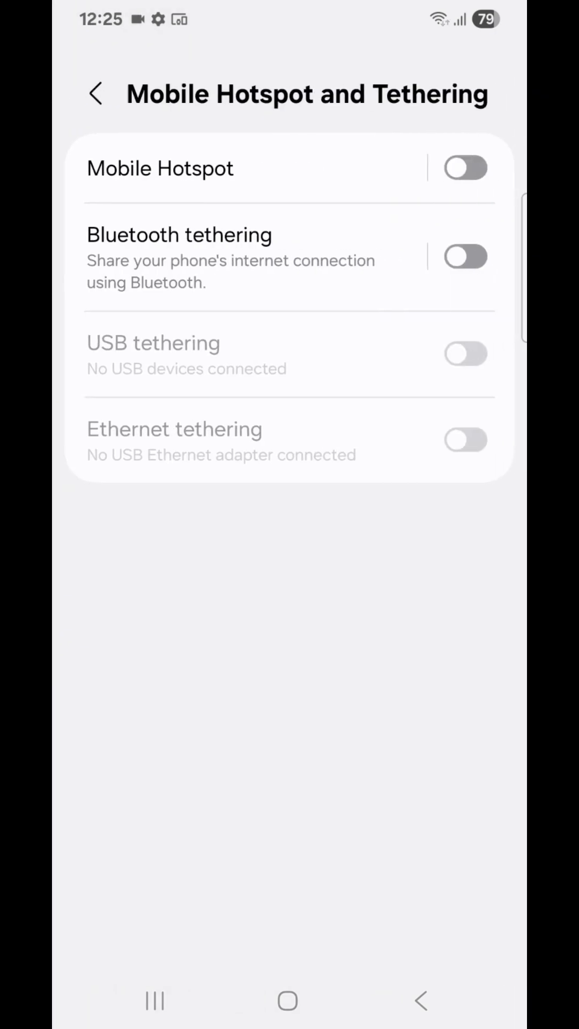
Step: Open the Mobile Hotspot page showing network name, password and 2.4 GHz band
click(242, 169)
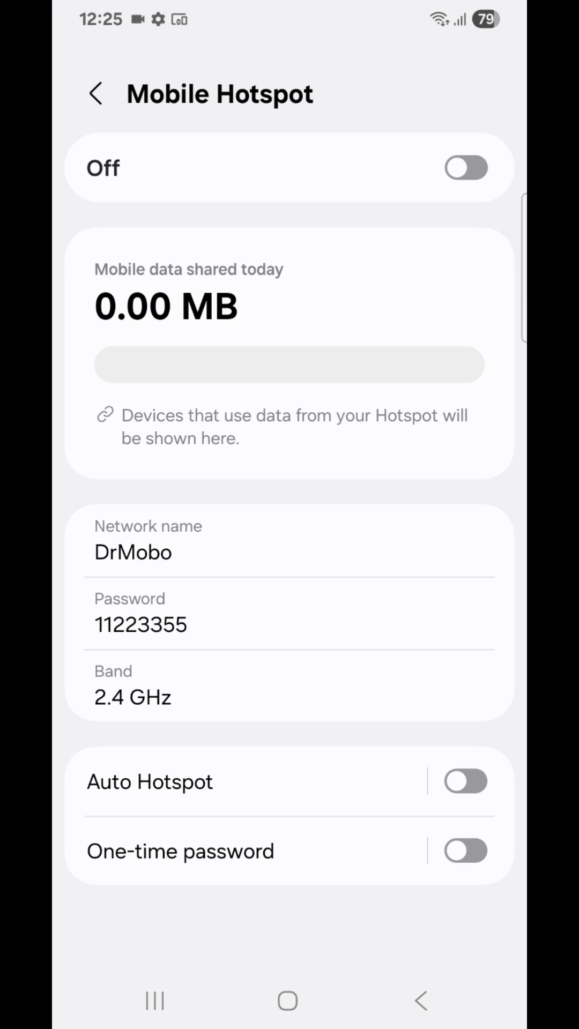
scroll(289, 515, up, 5)
scroll(289, 515, down, 4)
scroll(290, 514, down, 2)
click(290, 540)
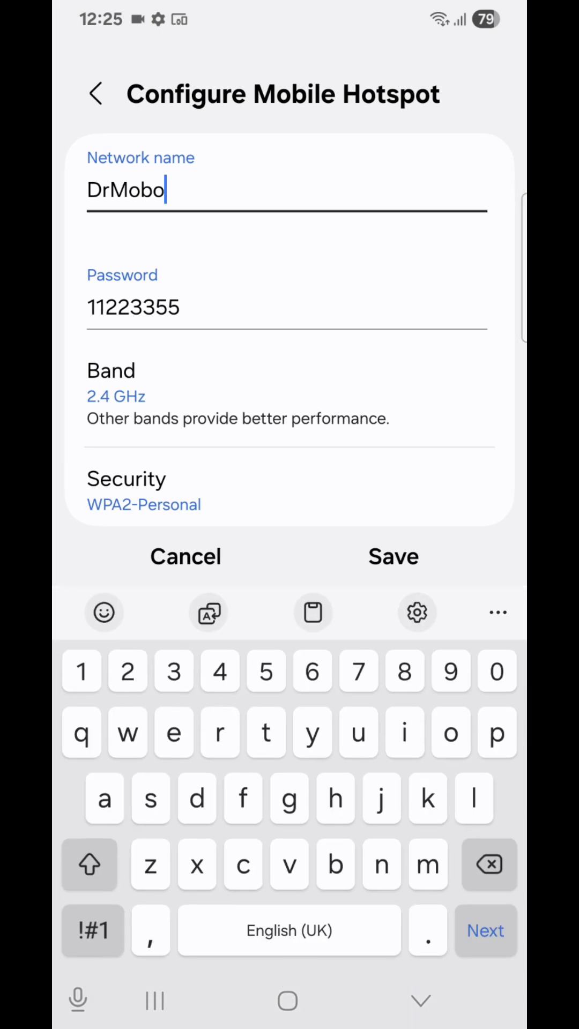
Step: Hide the keyboard and expand Advanced options to reveal the Hidden network setting
click(420, 998)
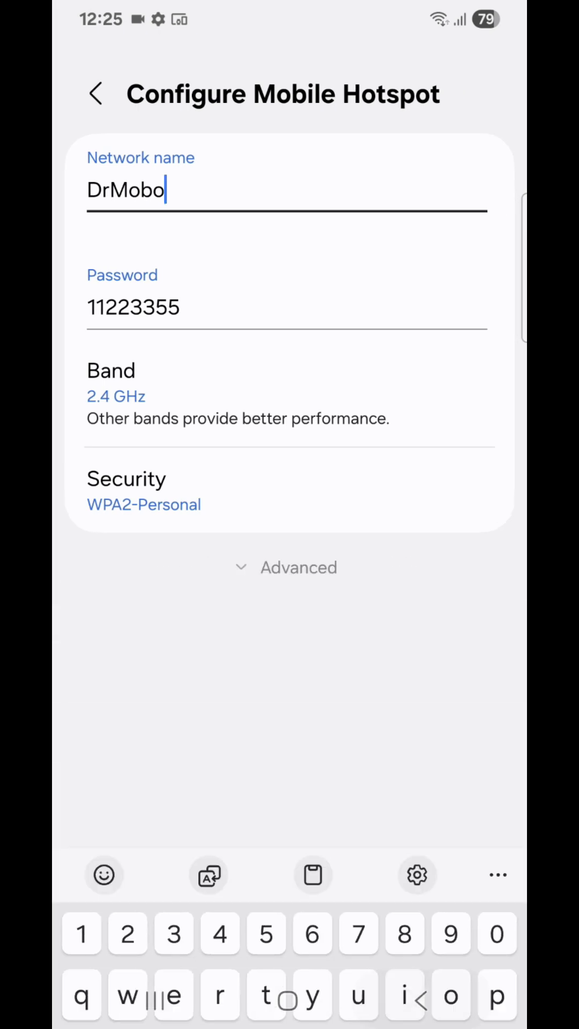
click(290, 567)
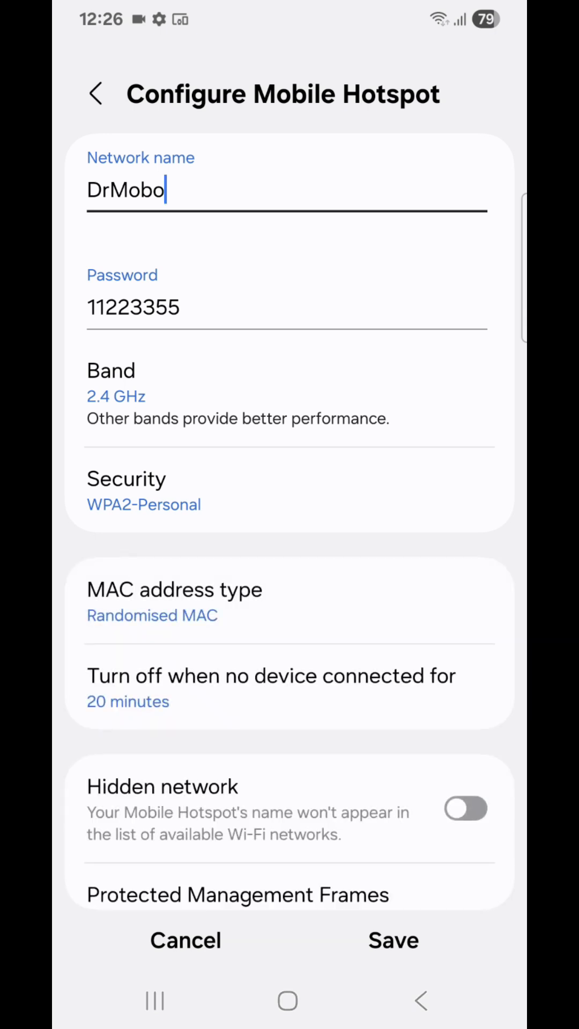
scroll(290, 483, down, 1)
scroll(289, 514, down, 2)
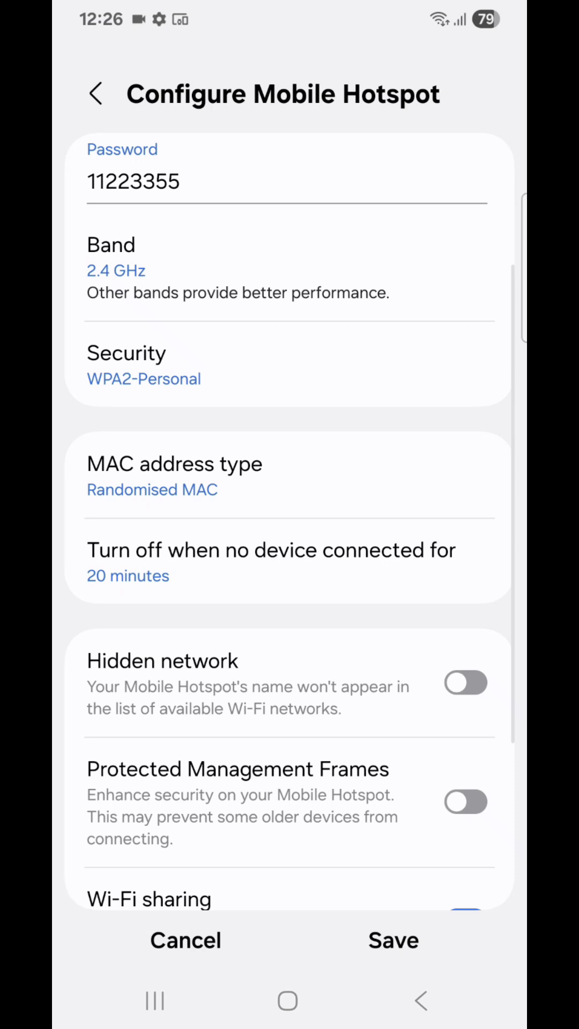
scroll(289, 523, down, 2)
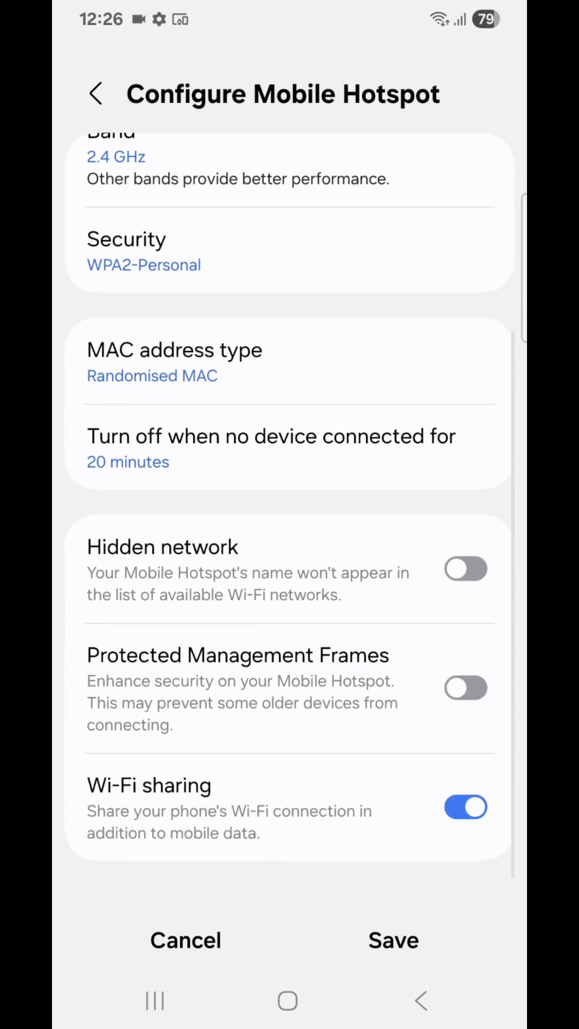
scroll(289, 570, down, 2)
Step: Turn on Hidden network and save the hotspot configuration
click(465, 569)
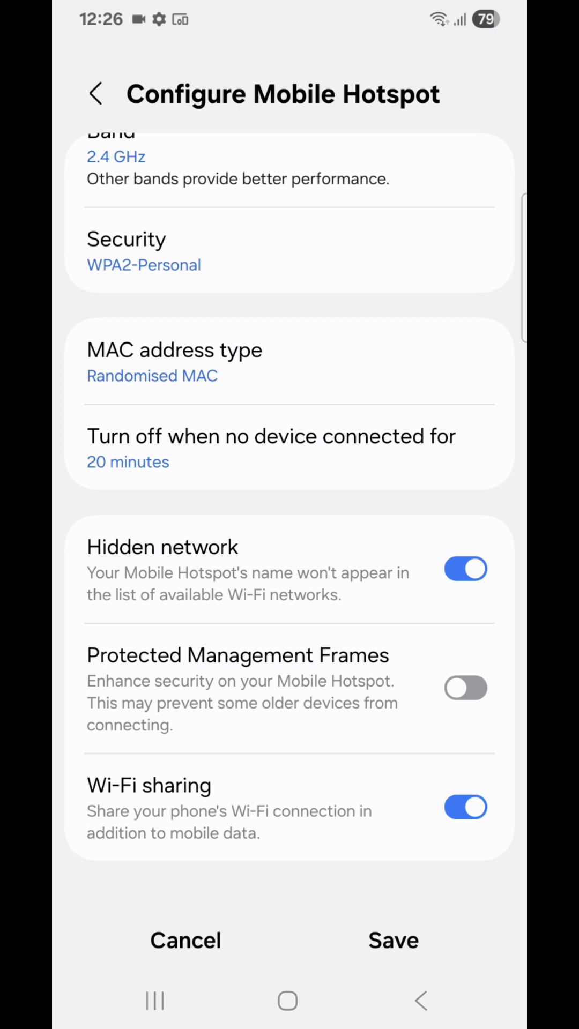
click(393, 939)
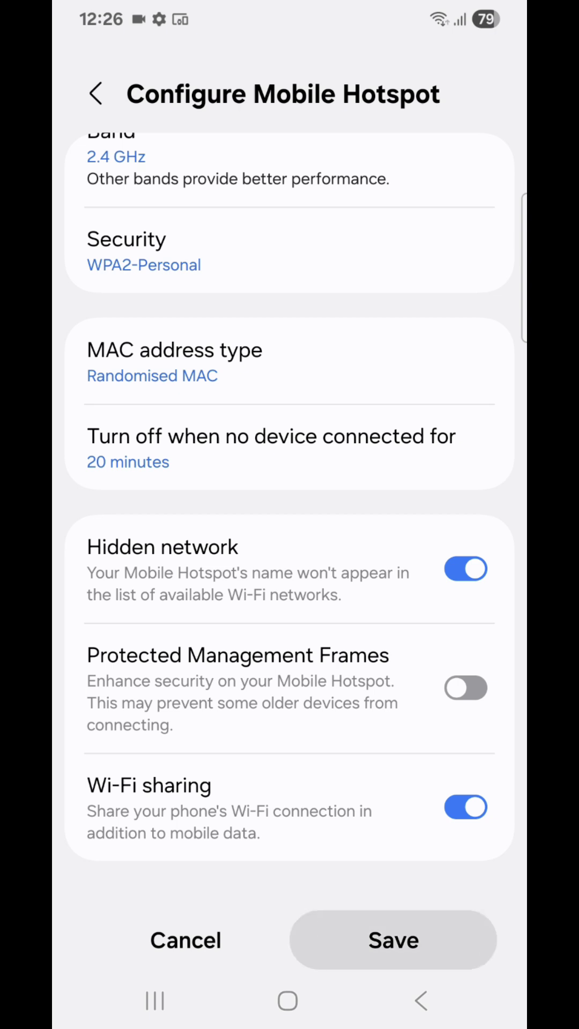
click(393, 940)
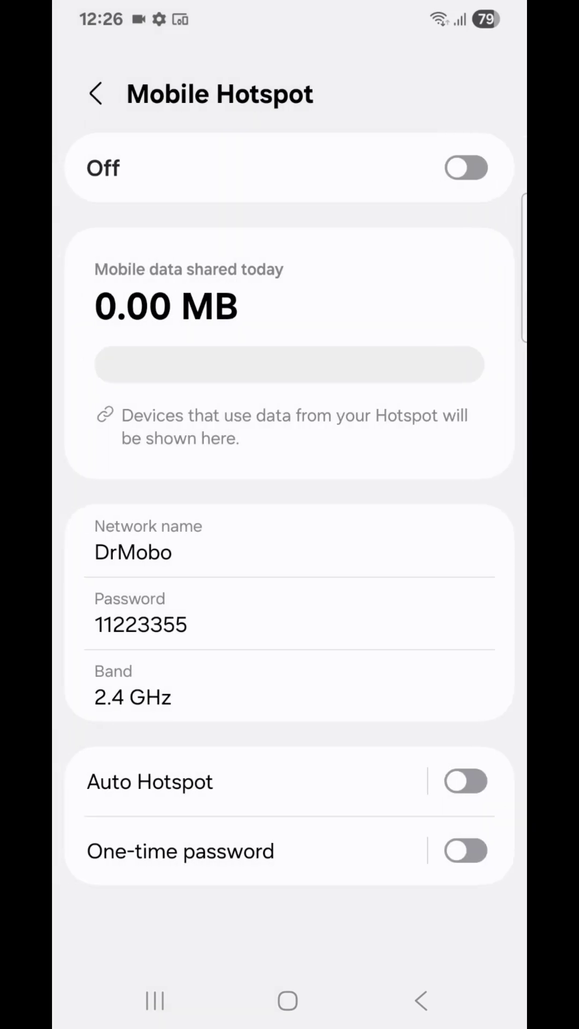